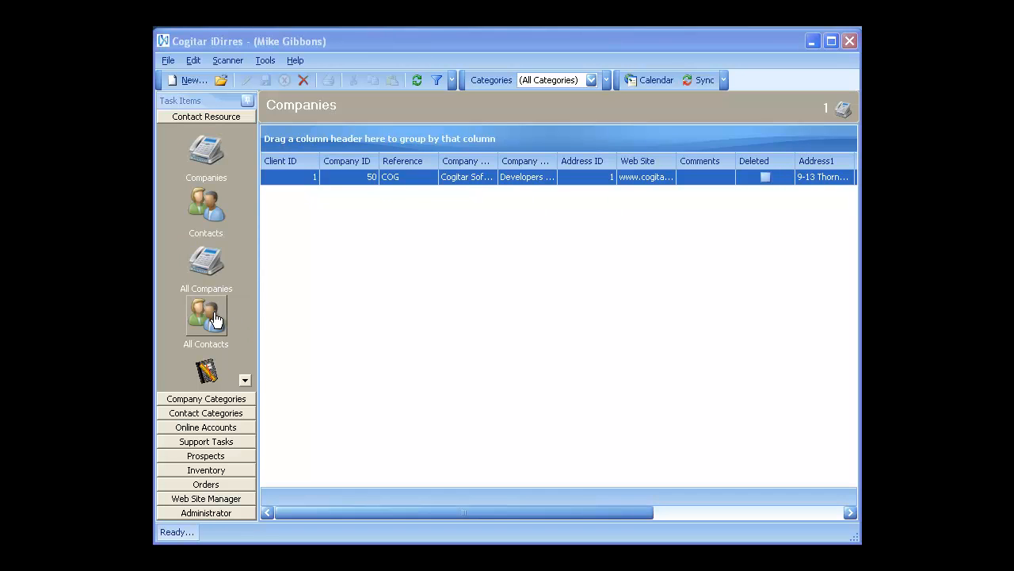
Step: Open the Development Architect contact at Cogitar Software from the Contacts list
{"action": "left_click", "coordinate": [206, 208]}
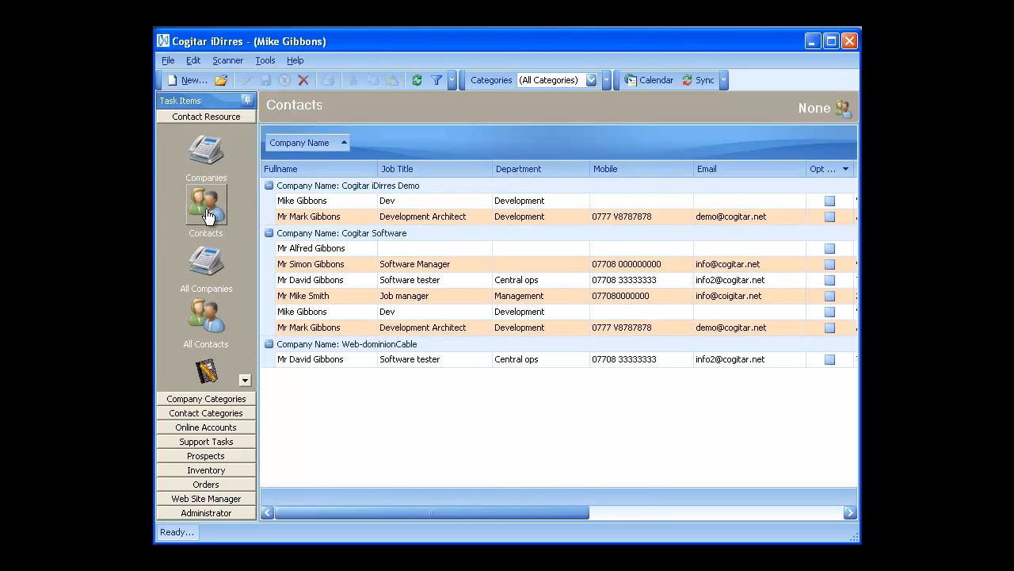
{"action": "left_click", "coordinate": [310, 331]}
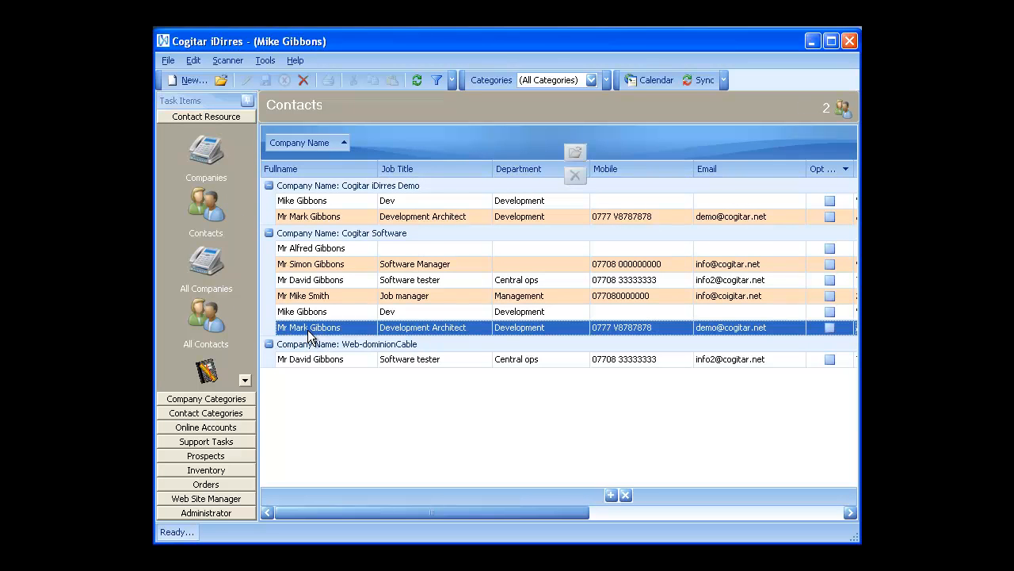
{"action": "double_click", "coordinate": [308, 332]}
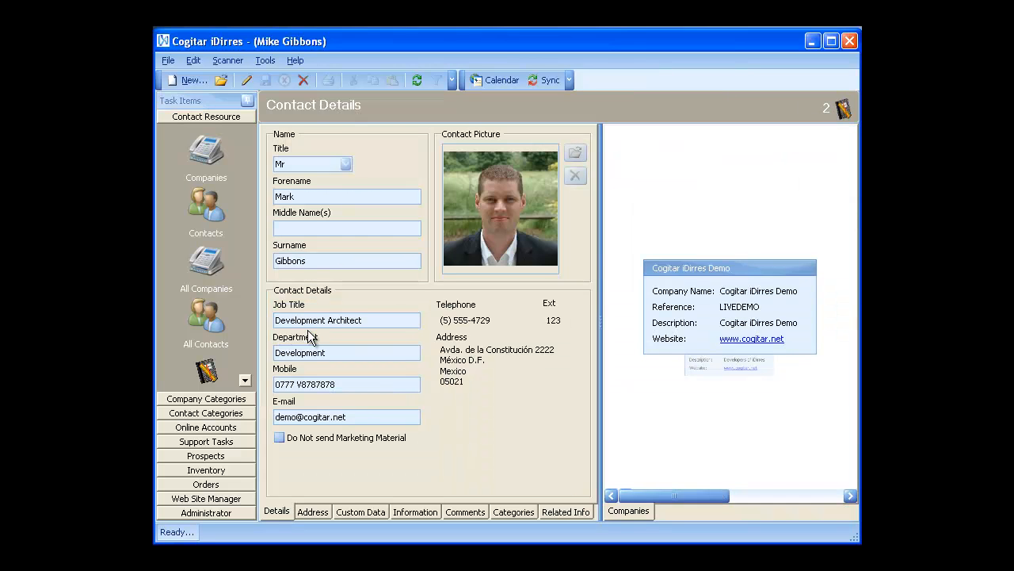
{"action": "left_click", "coordinate": [308, 516]}
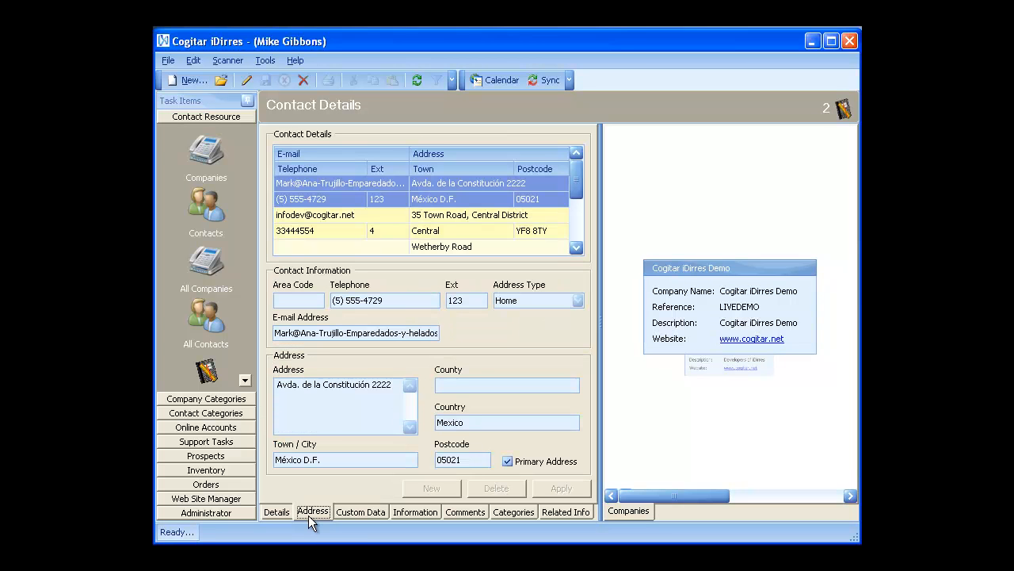
{"action": "left_click", "coordinate": [394, 234]}
{"action": "left_click", "coordinate": [576, 247]}
{"action": "left_click", "coordinate": [469, 224]}
{"action": "left_click", "coordinate": [472, 202]}
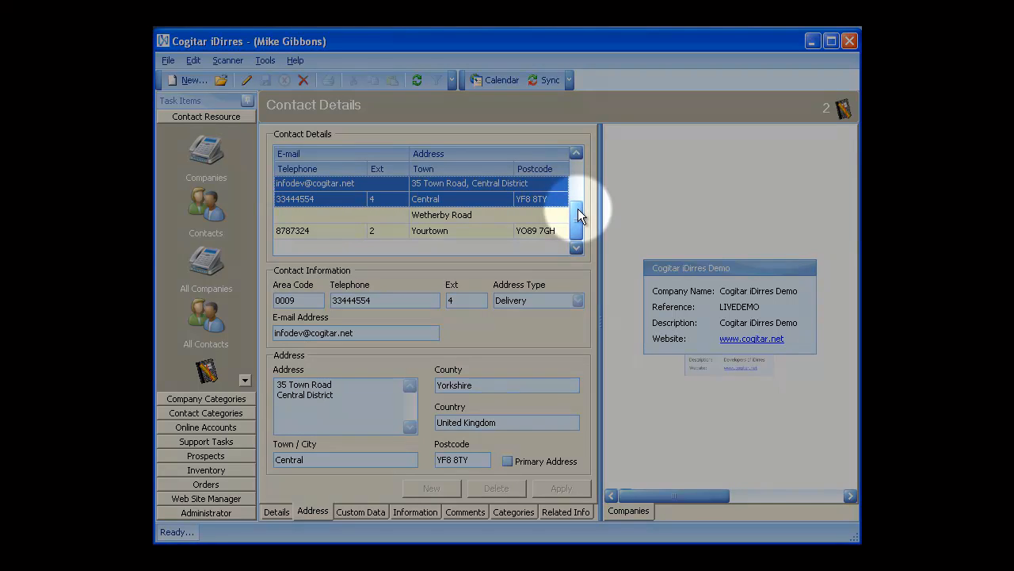
{"action": "left_click_drag", "start_coordinate": [577, 209], "coordinate": [576, 169]}
{"action": "left_click", "coordinate": [526, 186]}
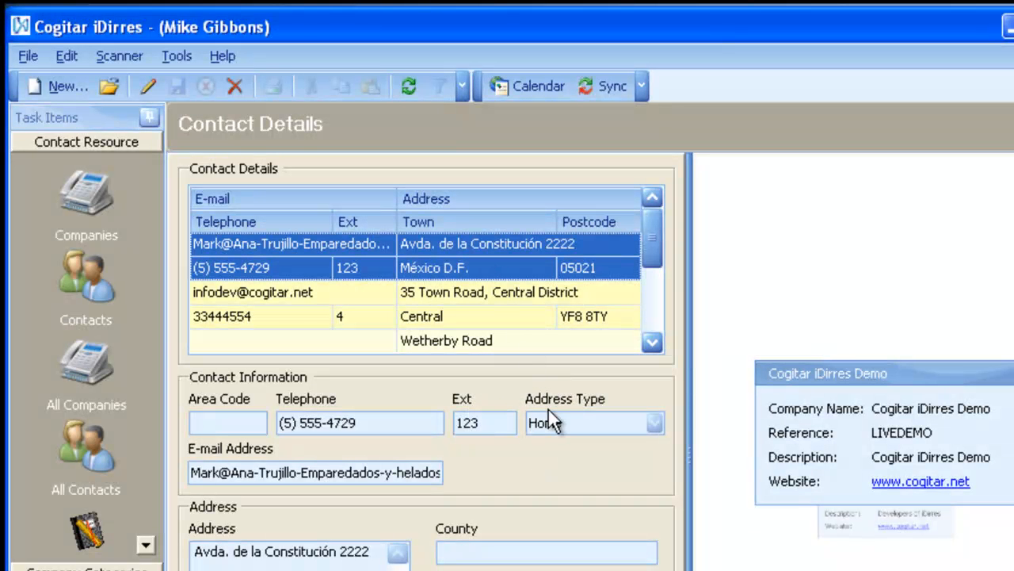
Step: Check the Town Road and Wetherby Road addresses, keep México D.F. as primary, and return to Details
{"action": "left_click", "coordinate": [524, 298]}
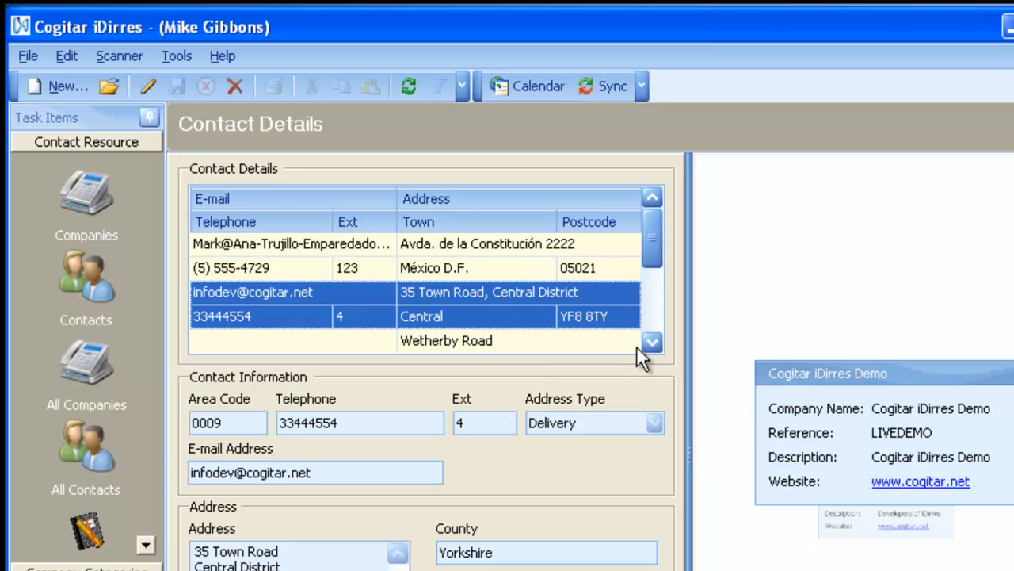
{"action": "left_click", "coordinate": [548, 332]}
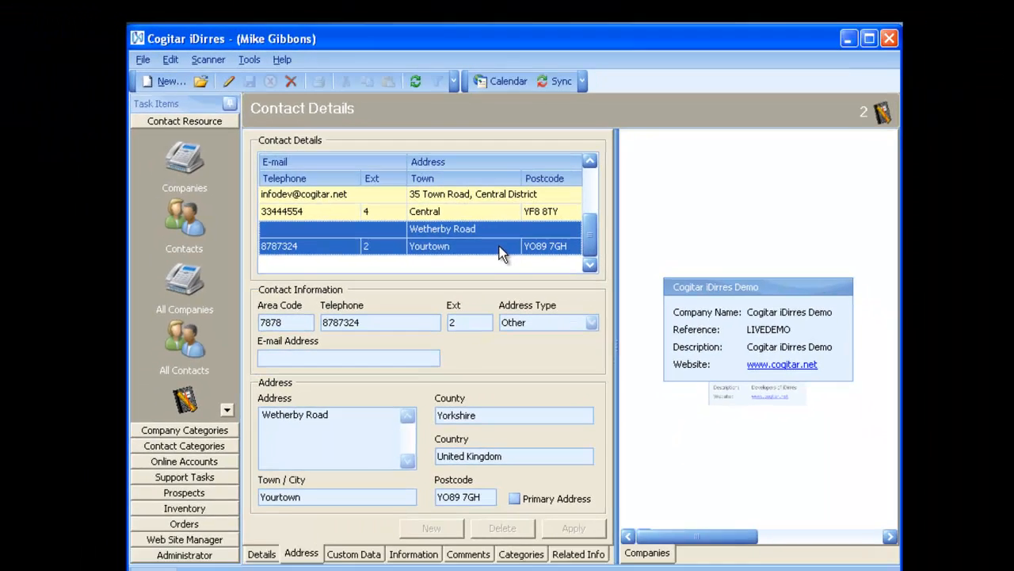
{"action": "scroll", "coordinate": [576, 228], "scroll_direction": "up", "scroll_amount": 1}
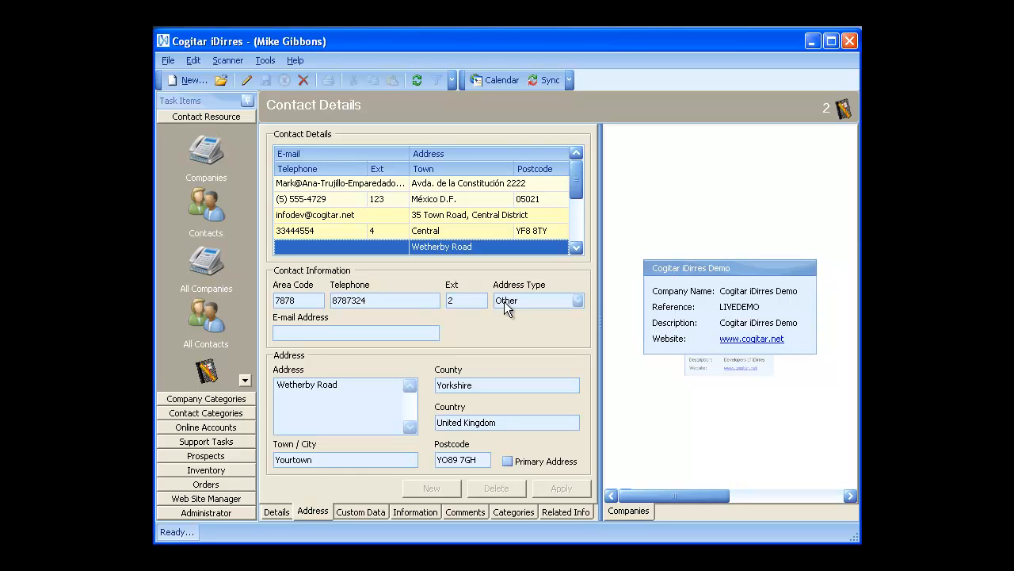
{"action": "left_click", "coordinate": [532, 219]}
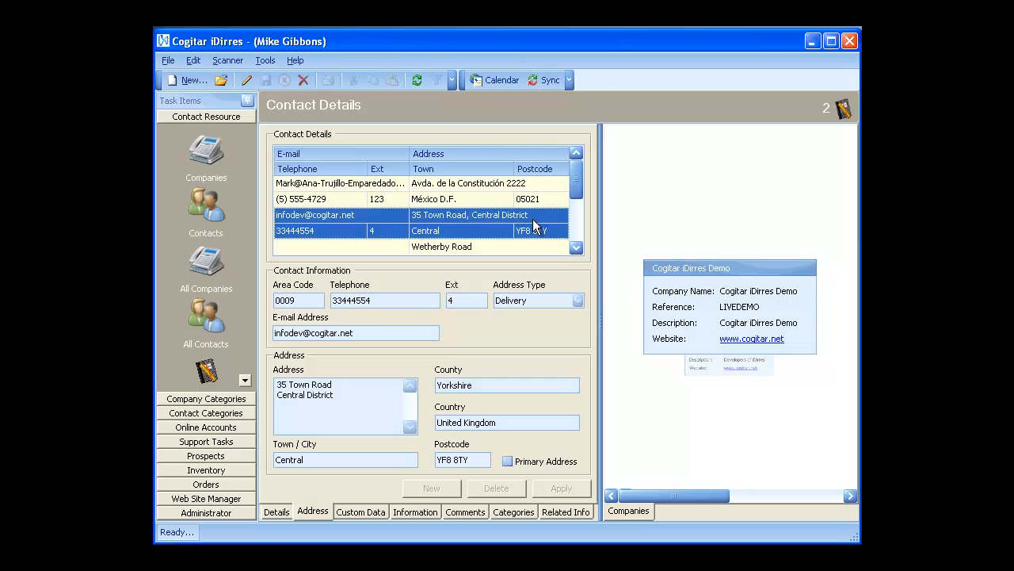
{"action": "left_click", "coordinate": [537, 201]}
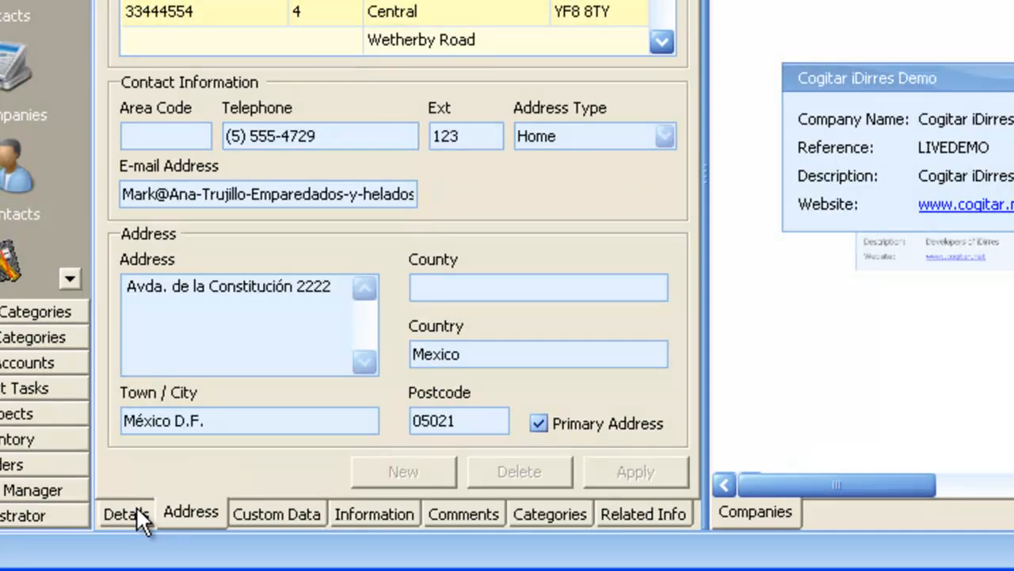
{"action": "left_click", "coordinate": [130, 512]}
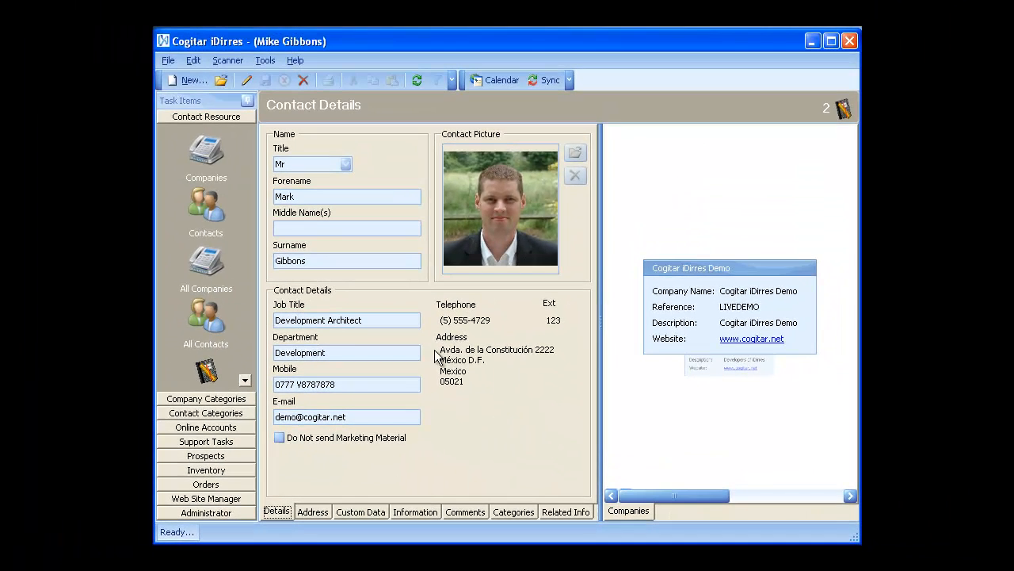
Step: Glance at the addresses again, then return to the Contacts list grouped by company
{"action": "left_click", "coordinate": [313, 512]}
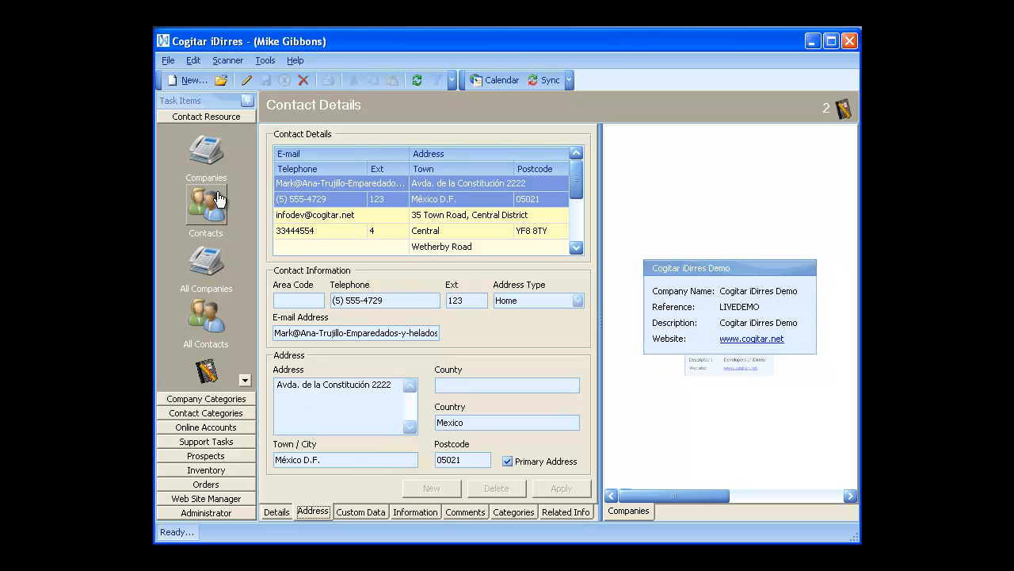
{"action": "left_click", "coordinate": [221, 113]}
{"action": "left_click", "coordinate": [213, 203]}
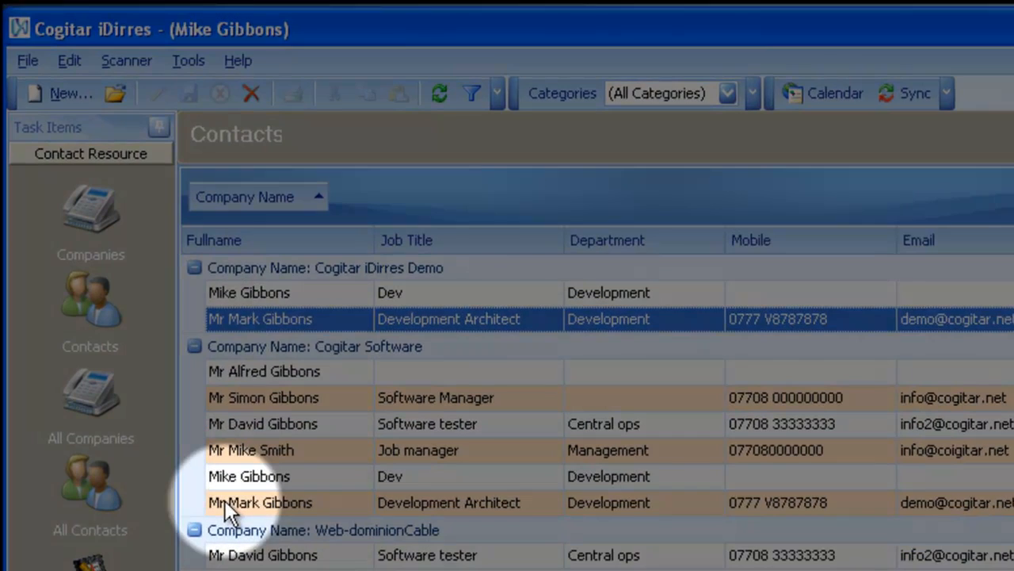
Step: Select the Development Architect contact and launch Tools > Labels and Envelopes wizard
{"action": "left_click", "coordinate": [238, 463]}
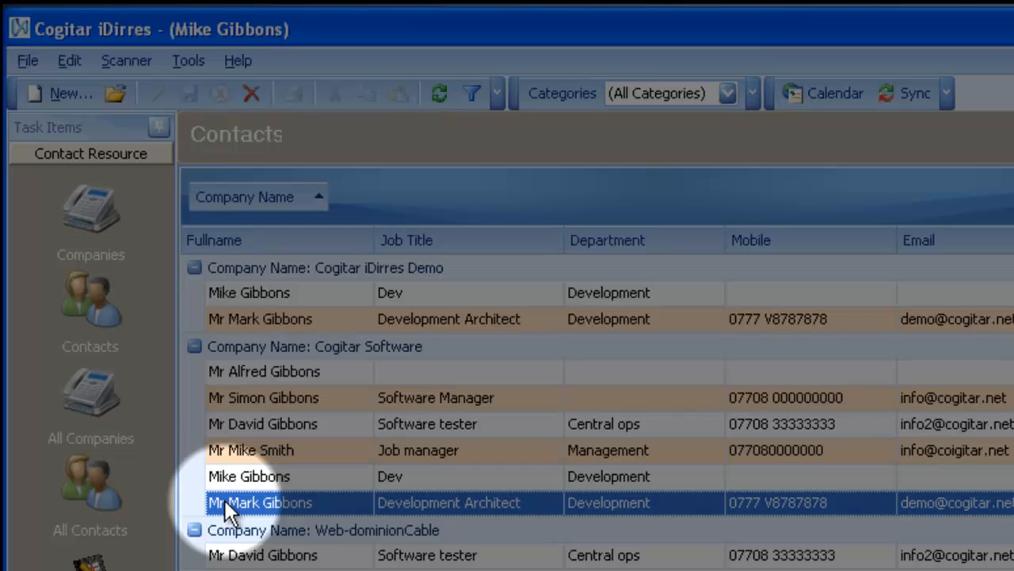
{"action": "left_click", "coordinate": [190, 62]}
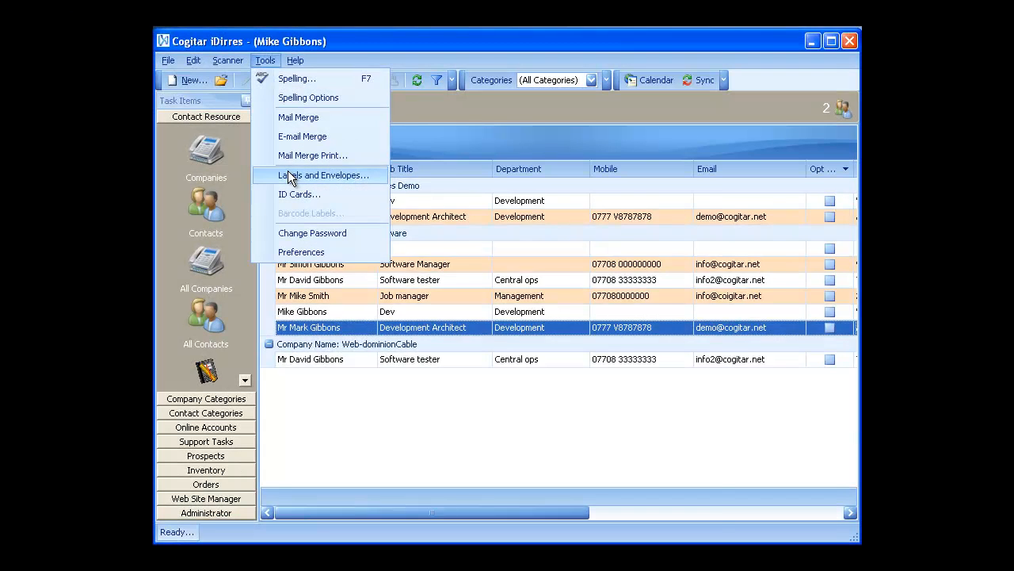
{"action": "left_click", "coordinate": [289, 172]}
{"action": "left_click_drag", "start_coordinate": [440, 201], "coordinate": [399, 65]}
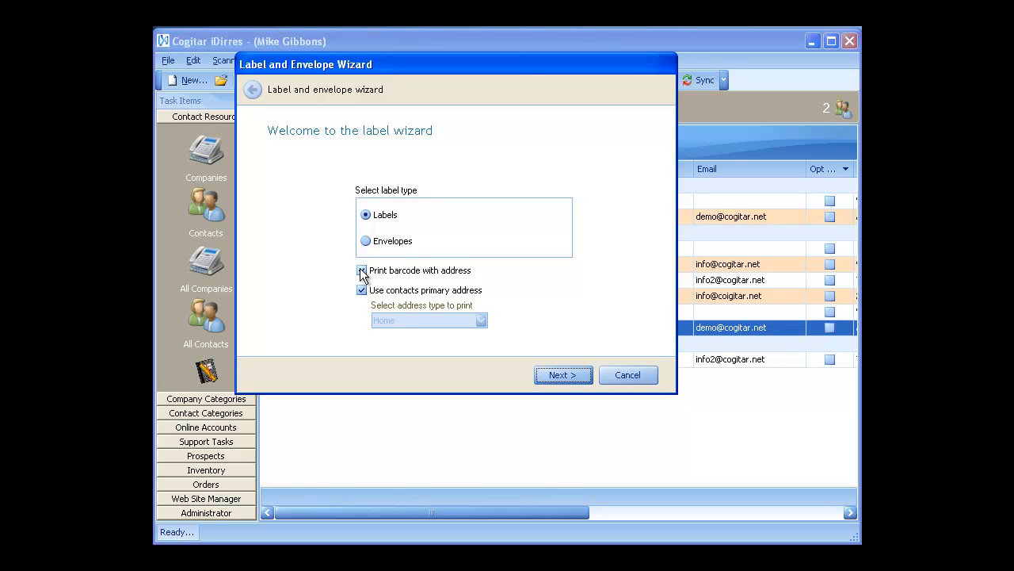
Step: Enable barcode printing and set Delivery as address type, keeping contacts' primary address enabled
{"action": "left_click", "coordinate": [362, 271]}
{"action": "left_click", "coordinate": [364, 292]}
{"action": "left_click", "coordinate": [482, 321]}
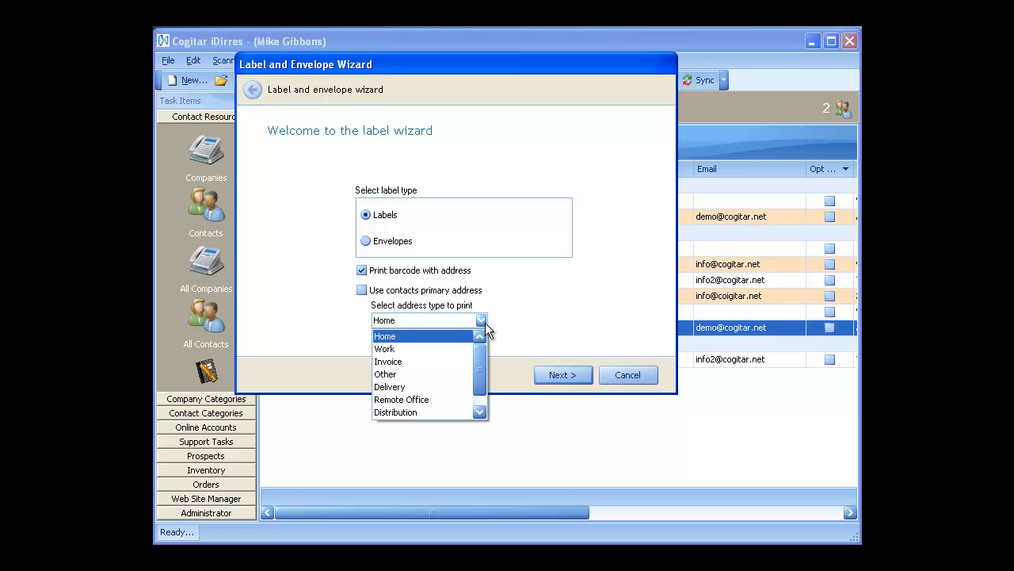
{"action": "left_click", "coordinate": [443, 386]}
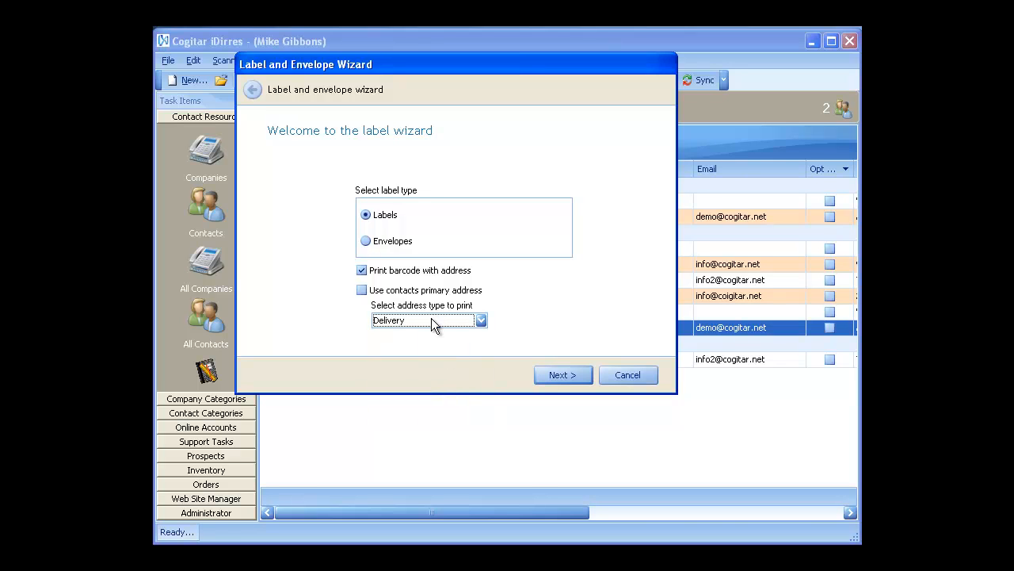
{"action": "left_click", "coordinate": [369, 288]}
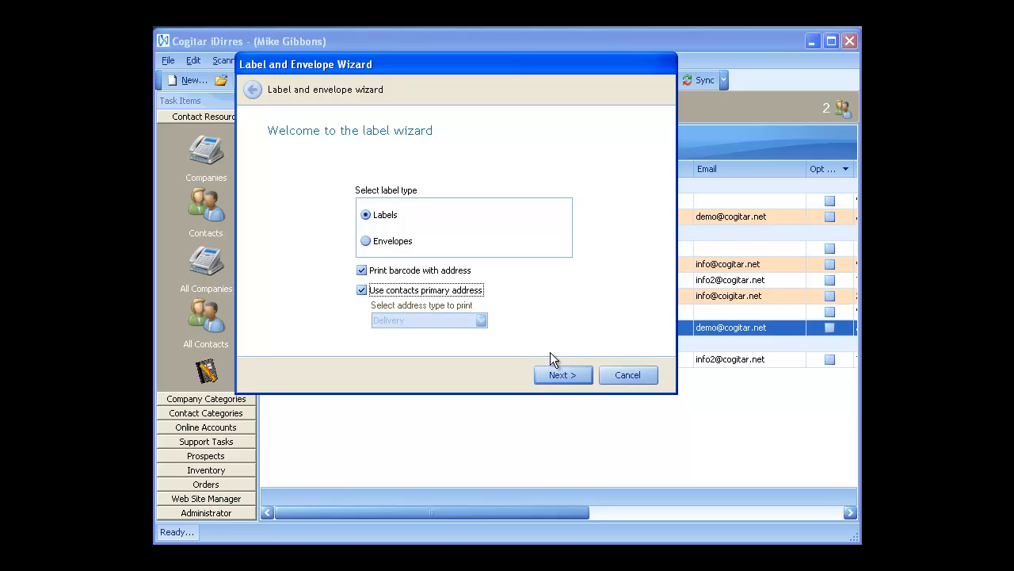
Step: Choose Avery standard L7163 Address labels, 14 per A4 sheet at 38.10 × 99.06 mm
{"action": "left_click", "coordinate": [555, 374]}
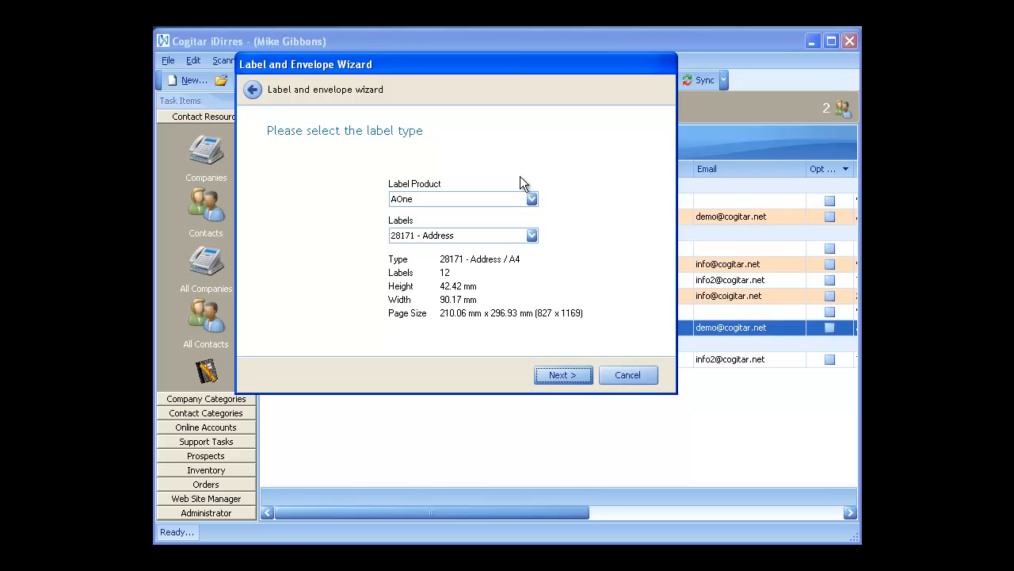
{"action": "left_click", "coordinate": [466, 199]}
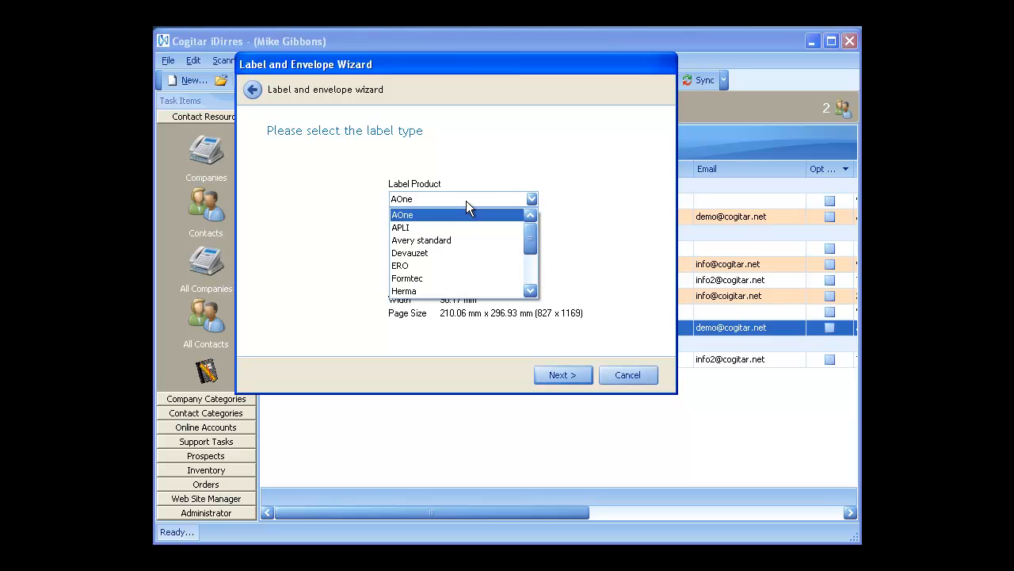
{"action": "scroll", "coordinate": [453, 256], "scroll_direction": "down", "scroll_amount": 2}
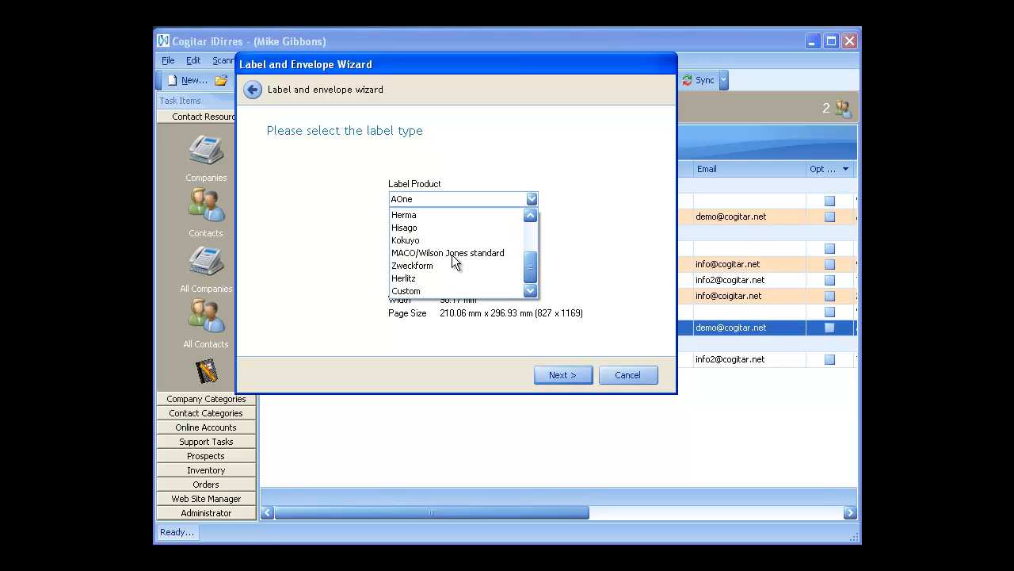
{"action": "scroll", "coordinate": [451, 254], "scroll_direction": "up", "scroll_amount": 2}
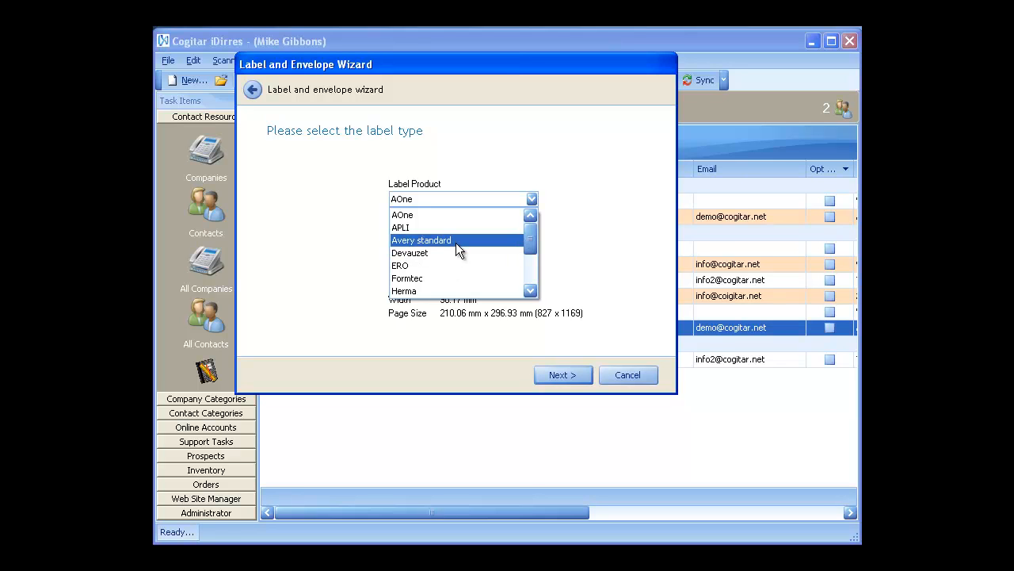
{"action": "left_click", "coordinate": [456, 242]}
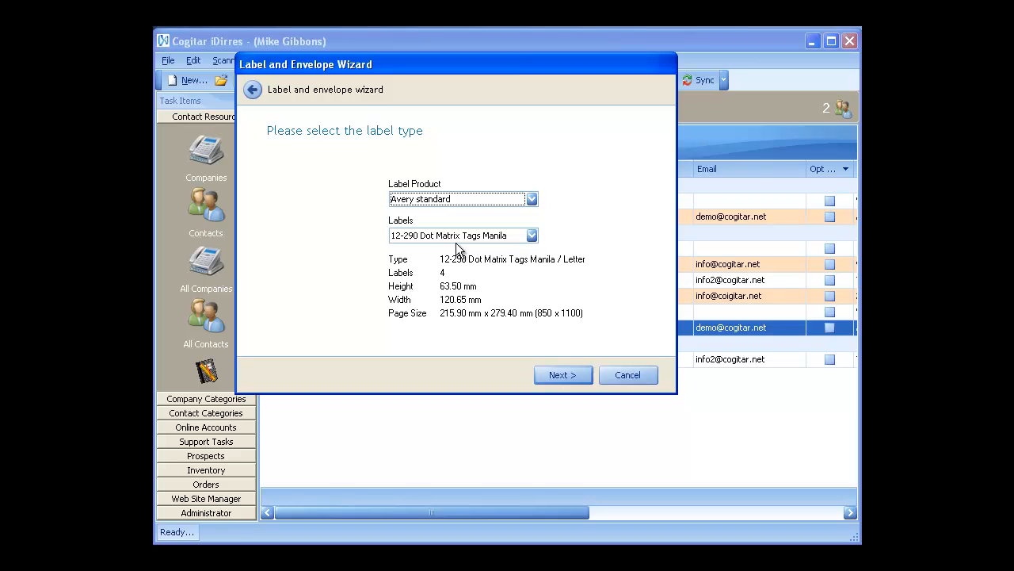
{"action": "left_click", "coordinate": [531, 236]}
{"action": "left_click_drag", "start_coordinate": [594, 266], "coordinate": [578, 306]}
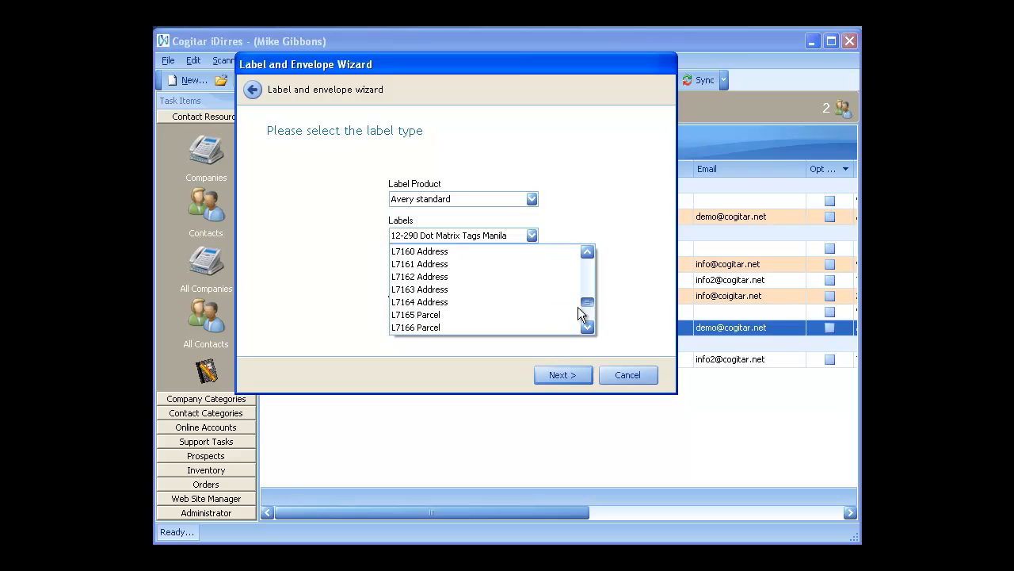
{"action": "left_click", "coordinate": [422, 289]}
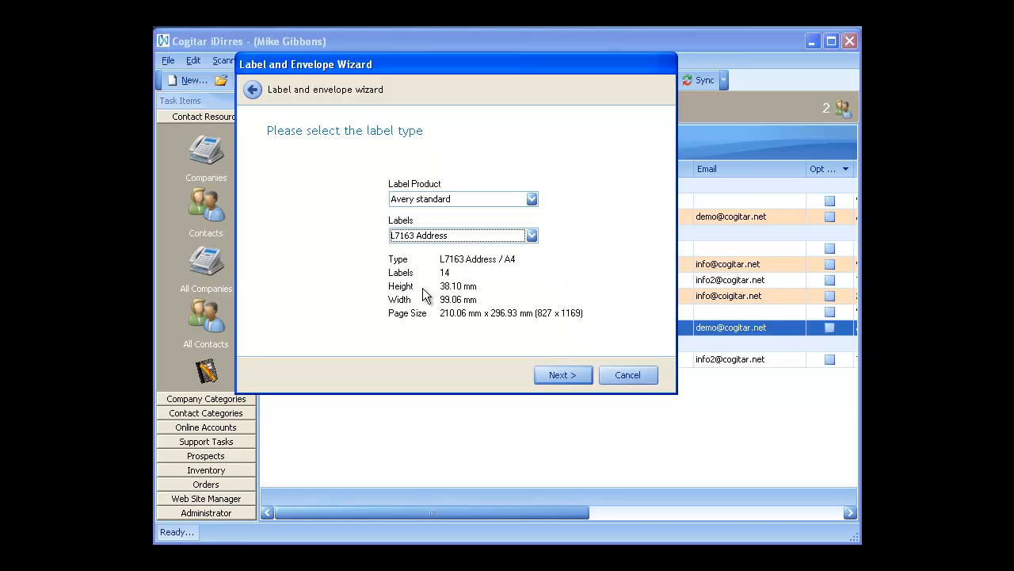
{"action": "left_click", "coordinate": [512, 198]}
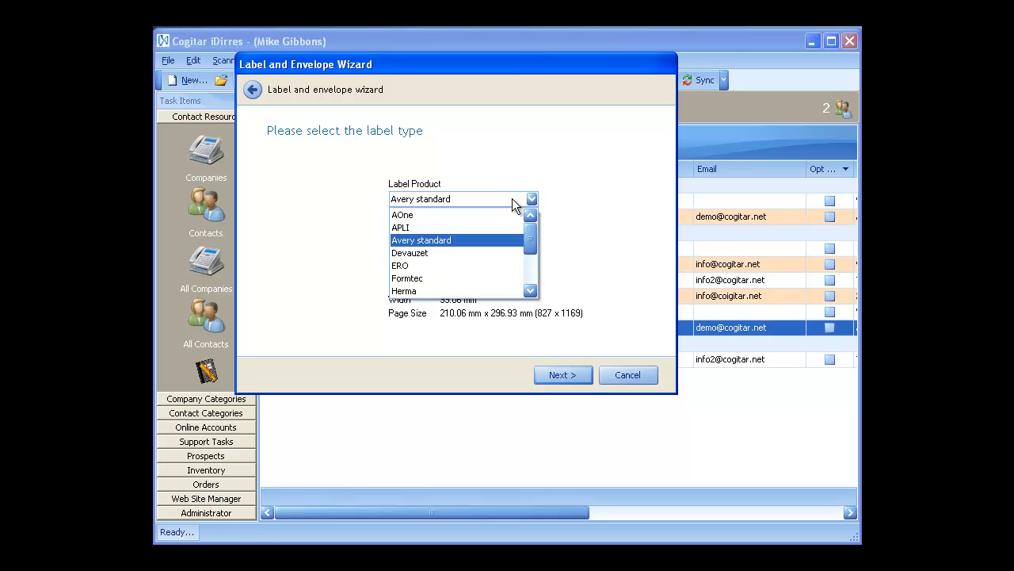
{"action": "left_click_drag", "start_coordinate": [530, 232], "coordinate": [527, 275]}
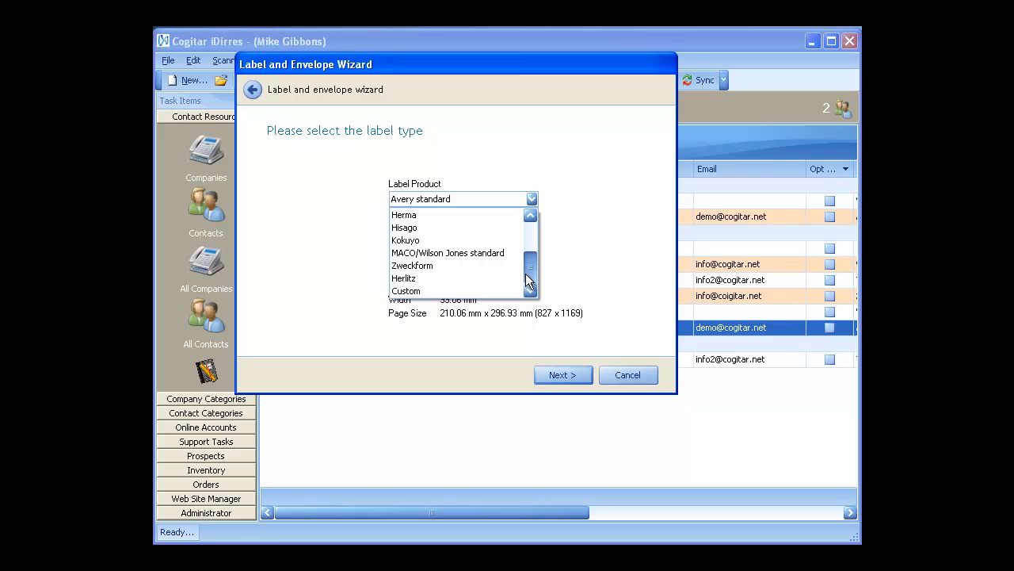
Step: Switch the label product to Custom and bring up the Custom labels dimensions page
{"action": "left_click", "coordinate": [433, 292]}
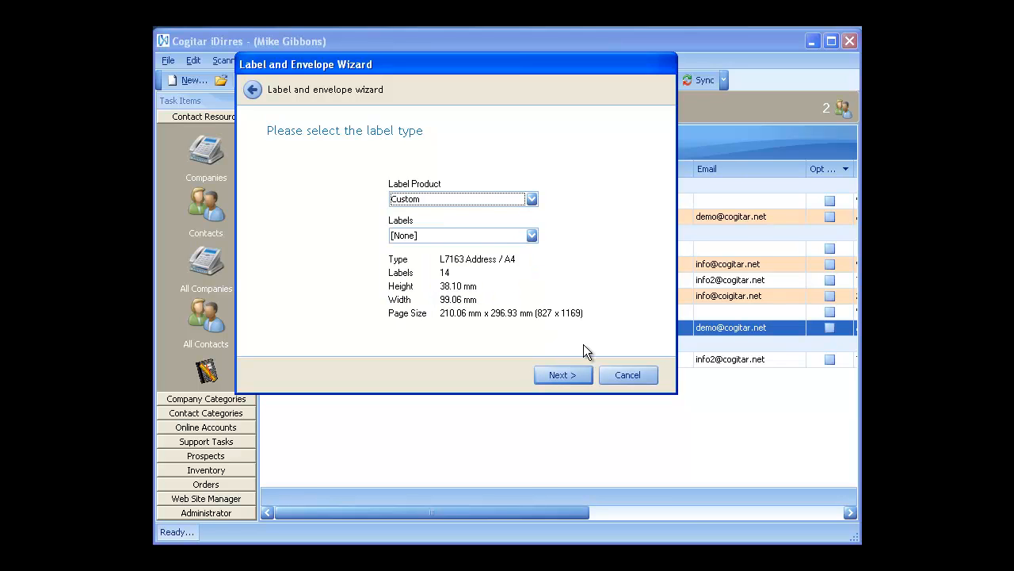
{"action": "left_click", "coordinate": [529, 240]}
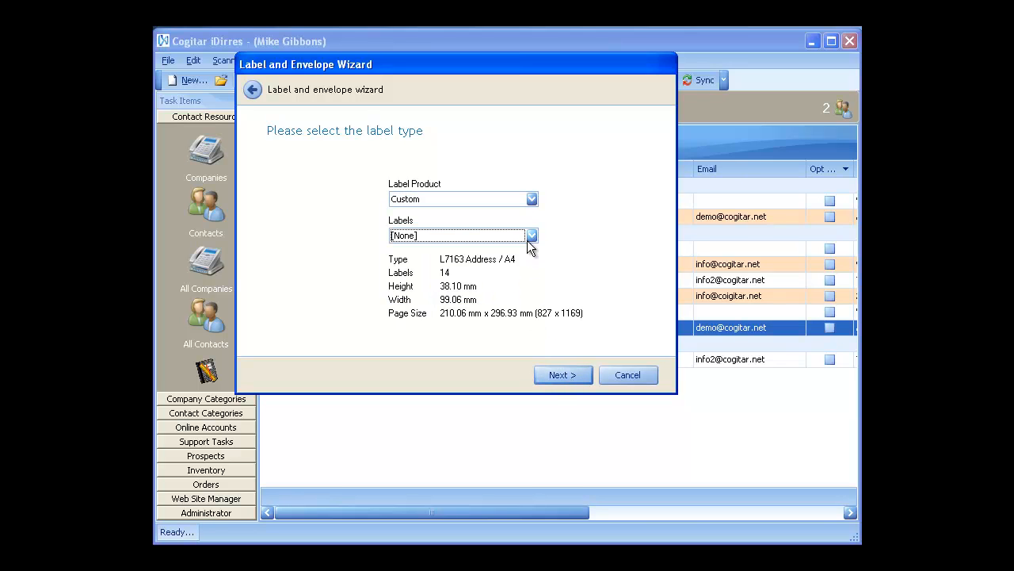
{"action": "left_click", "coordinate": [553, 374]}
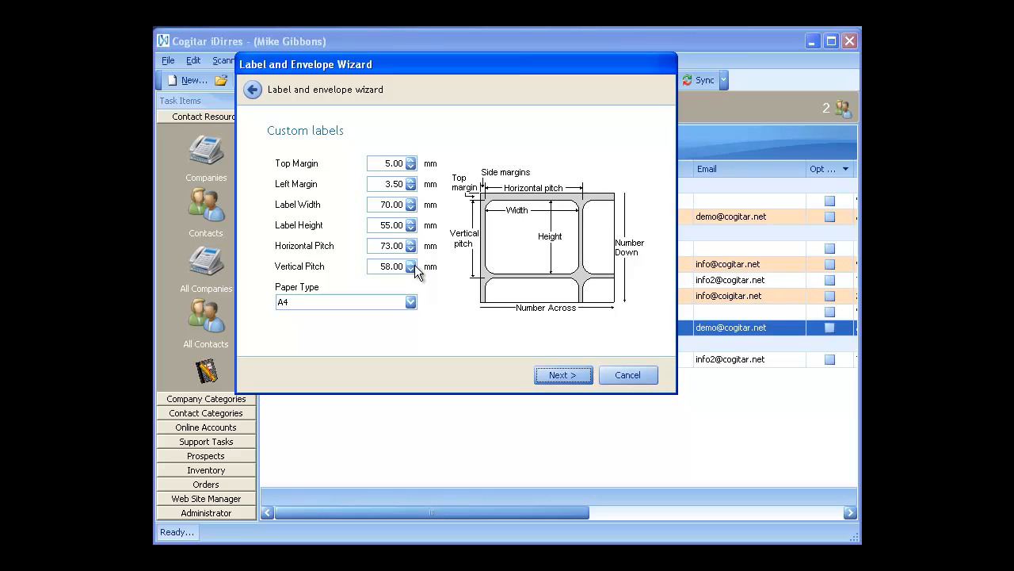
Step: Accept the default custom label sizes and enable Print first page on all labels
{"action": "left_click", "coordinate": [582, 369]}
{"action": "left_click", "coordinate": [388, 218]}
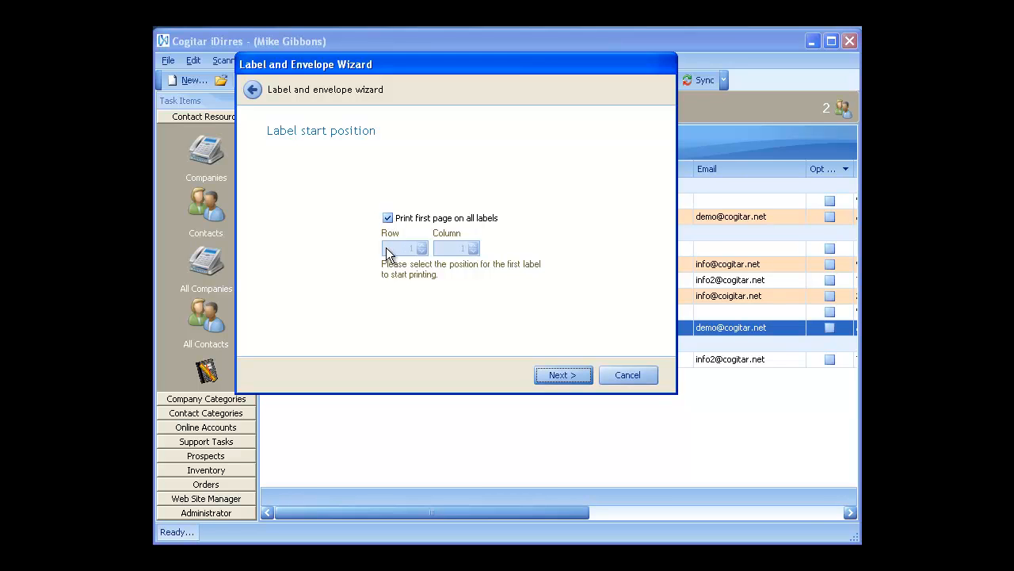
Step: Turn off Print first page on all labels, start at row 2, column 2, and reach the summary
{"action": "left_click", "coordinate": [387, 218]}
{"action": "left_click", "coordinate": [423, 245]}
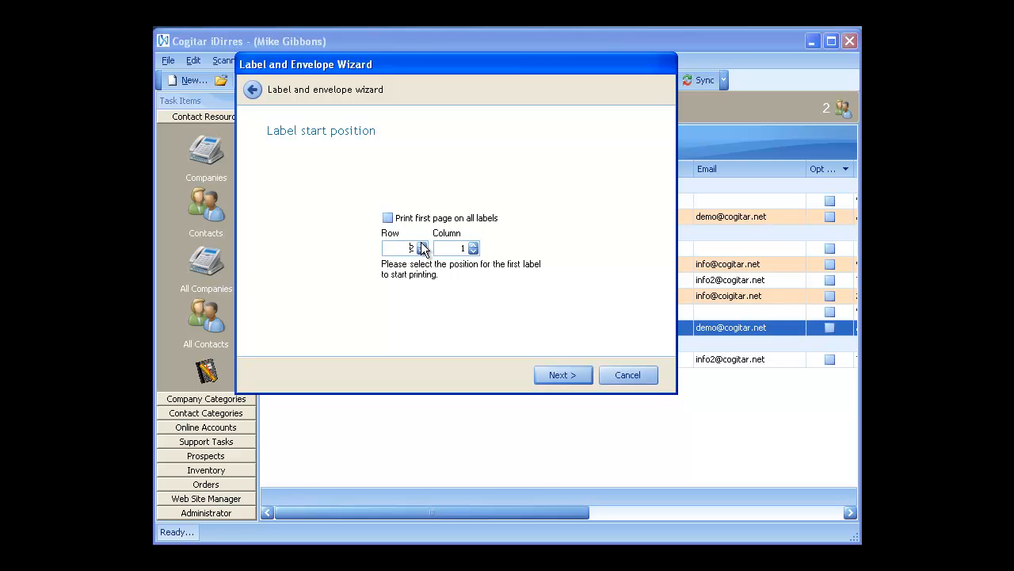
{"action": "left_click", "coordinate": [472, 245]}
{"action": "left_click", "coordinate": [552, 375]}
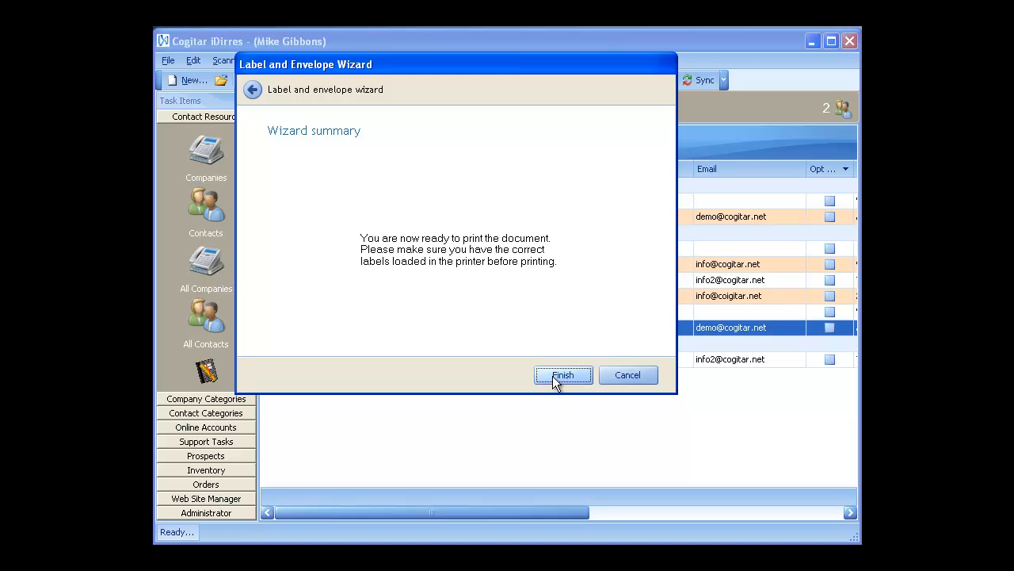